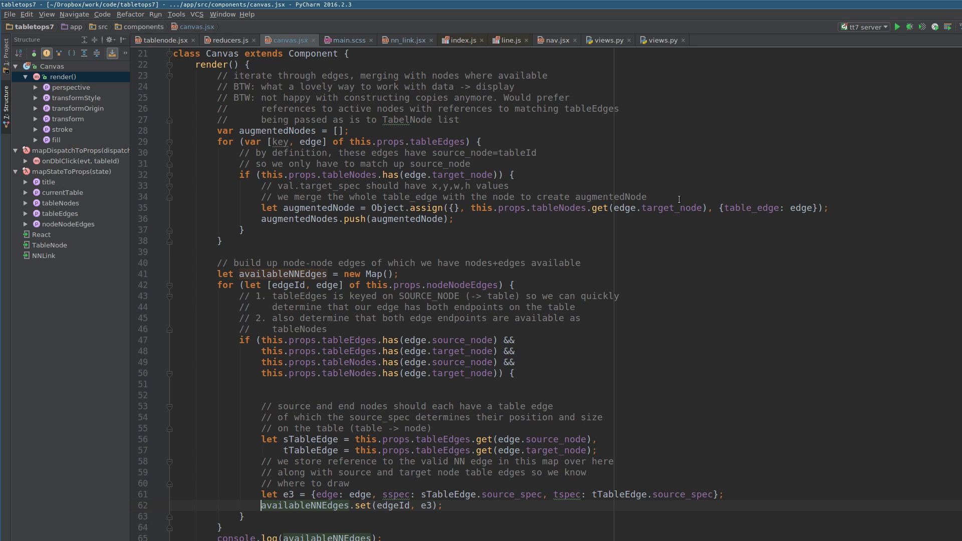
- From the bottom console.log line, use AceJump label KA to land on availableNNEdges at line 41
{"action": "left_click", "coordinate": [238, 274]}
{"action": "left_click", "coordinate": [217, 538]}
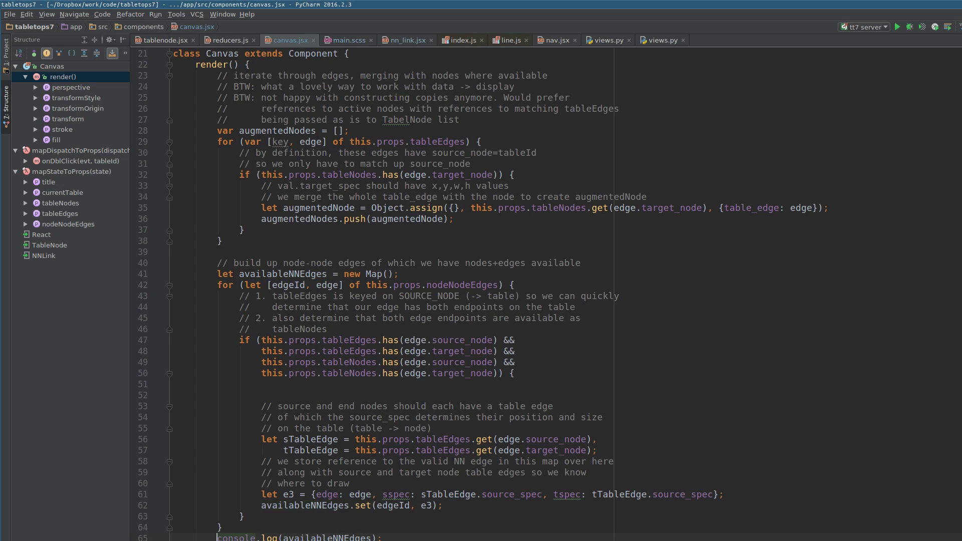
{"action": "key", "text": "ctrl+semicolon"}
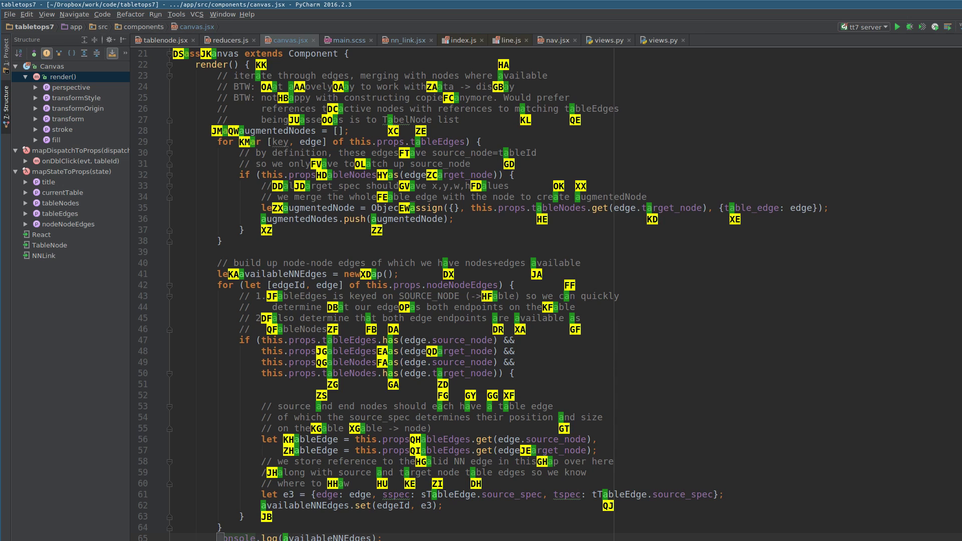
{"action": "key", "text": "k"}
{"action": "key", "text": "a"}
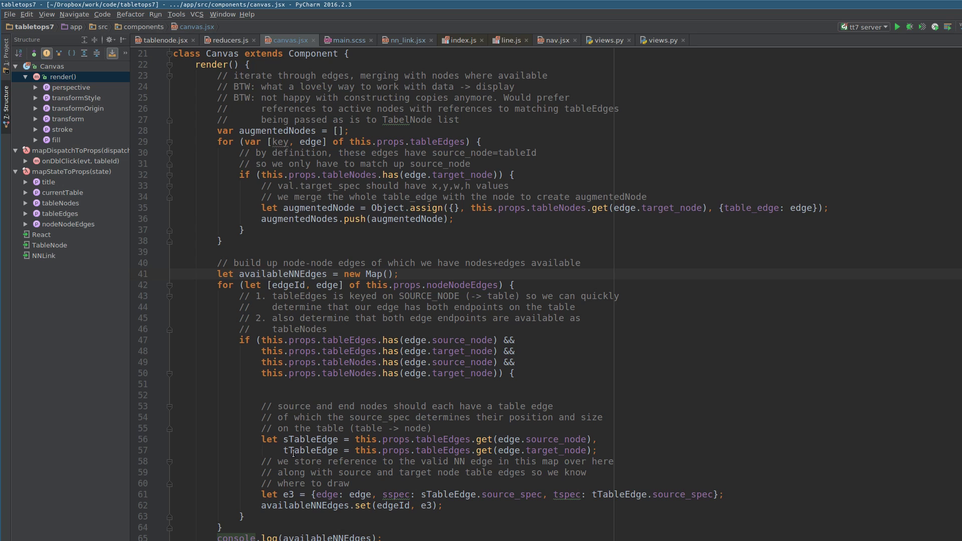
{"action": "left_click", "coordinate": [283, 439]}
- Return to line 41, then text-search 'stableed' to reach the sTableEdge declaration on line 56
{"action": "key", "text": "Up"}
{"action": "key", "text": "Up"}
{"action": "key", "text": "Up"}
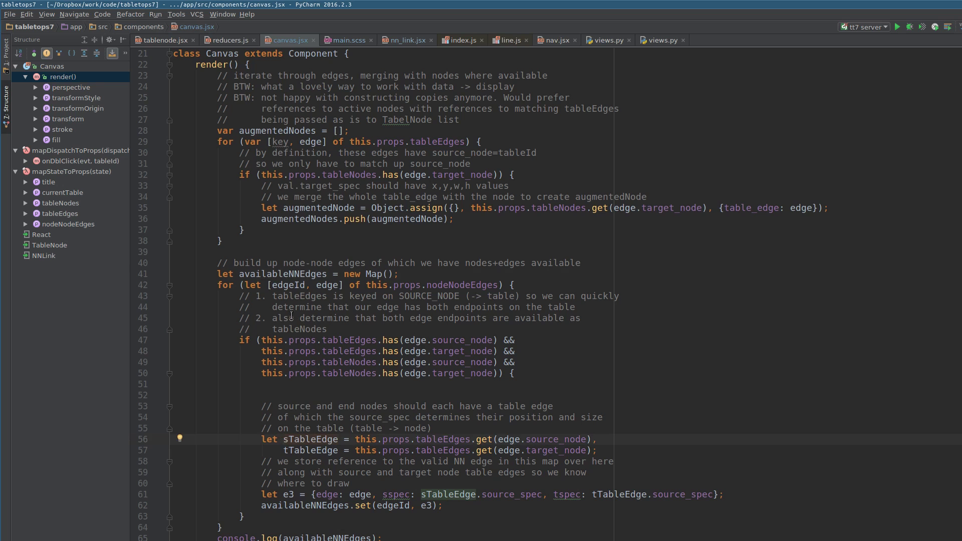
{"action": "key", "text": "Up"}
{"action": "key", "text": "Up"}
{"action": "key", "text": "Up"}
{"action": "key", "text": "Left"}
{"action": "key", "text": "Left"}
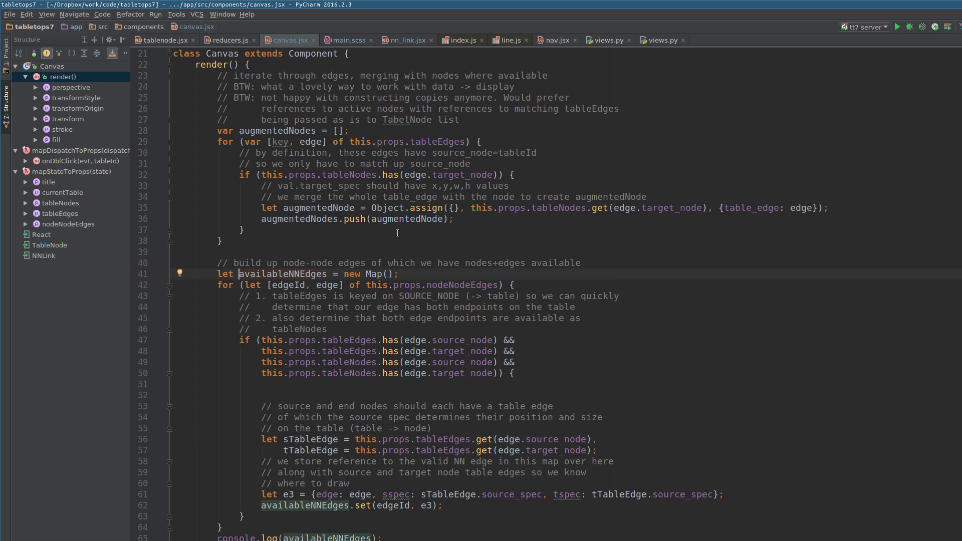
{"action": "key", "text": "Insert"}
{"action": "type", "text": "stableed"}
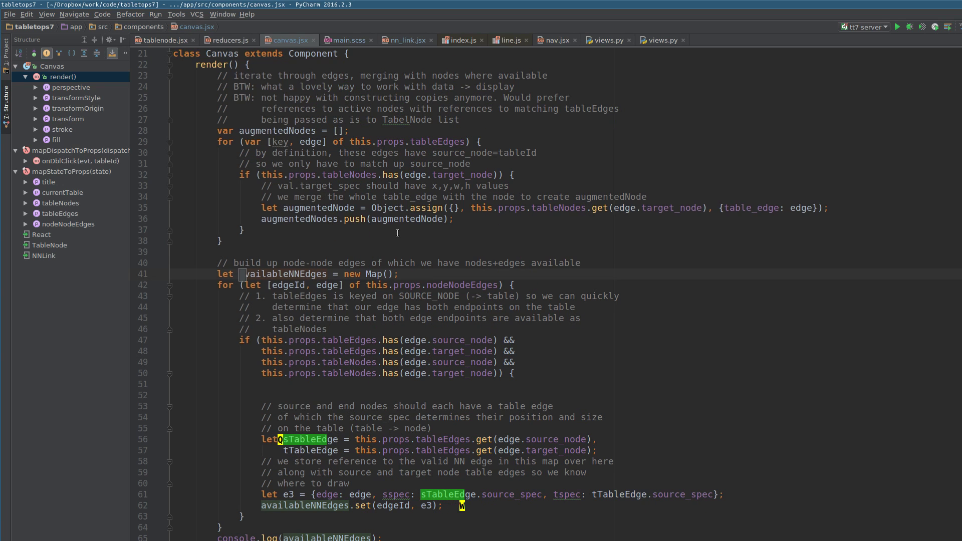
{"action": "type", "text": "q"}
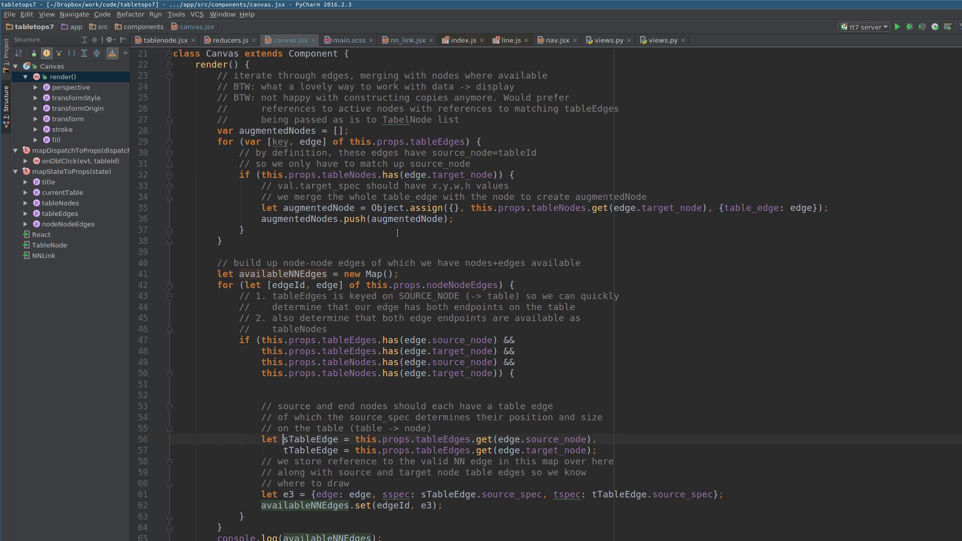
{"action": "key", "text": "Up"}
{"action": "key", "text": "Up"}
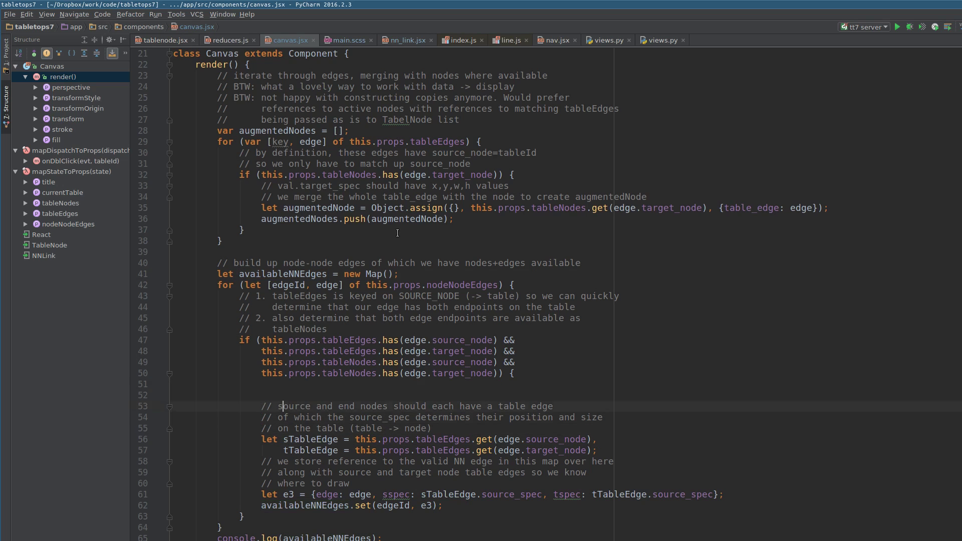
{"action": "key", "text": "Down"}
{"action": "key", "text": "Down"}
{"action": "key", "text": "Down"}
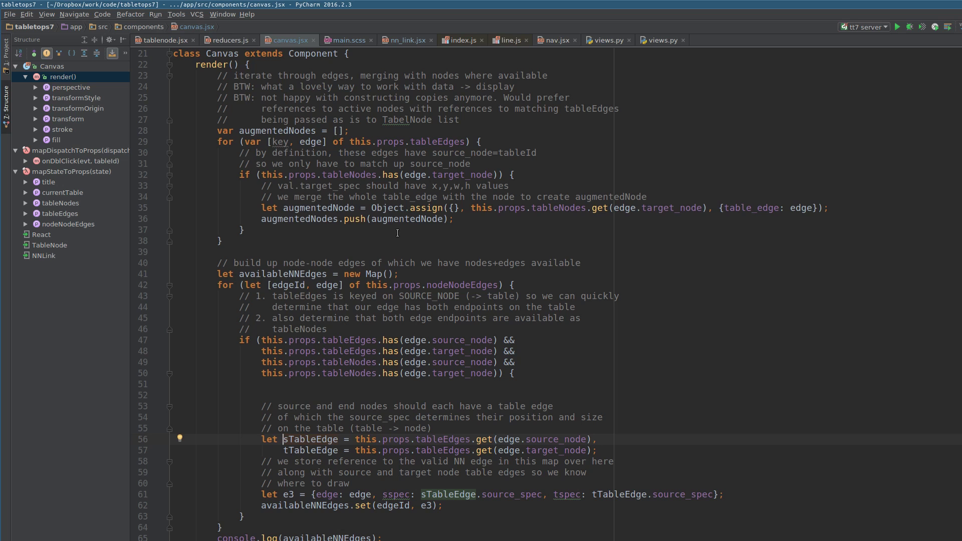
- From the comment on line 55, search 'au' and label ZX to reach augmentedNode on line 35
{"action": "left_click", "coordinate": [283, 208]}
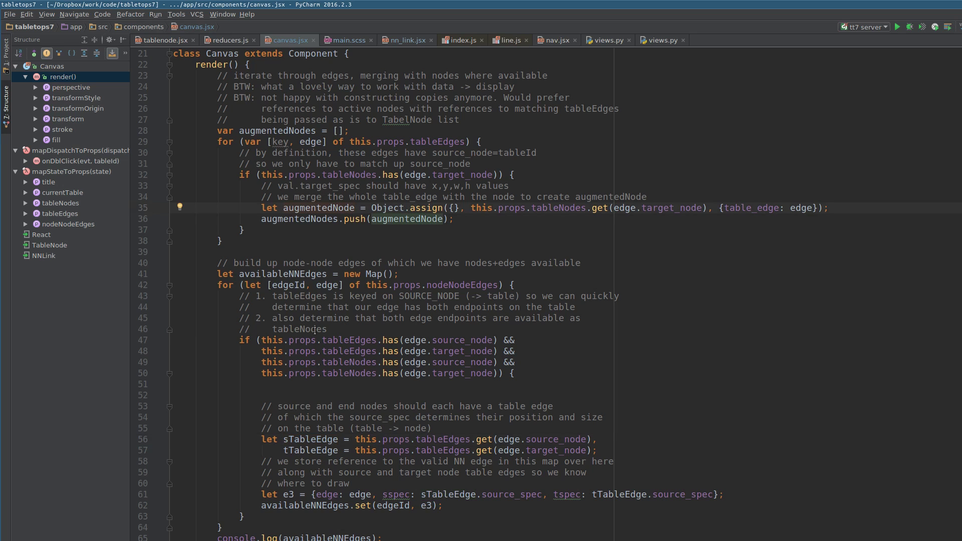
{"action": "left_click", "coordinate": [315, 429]}
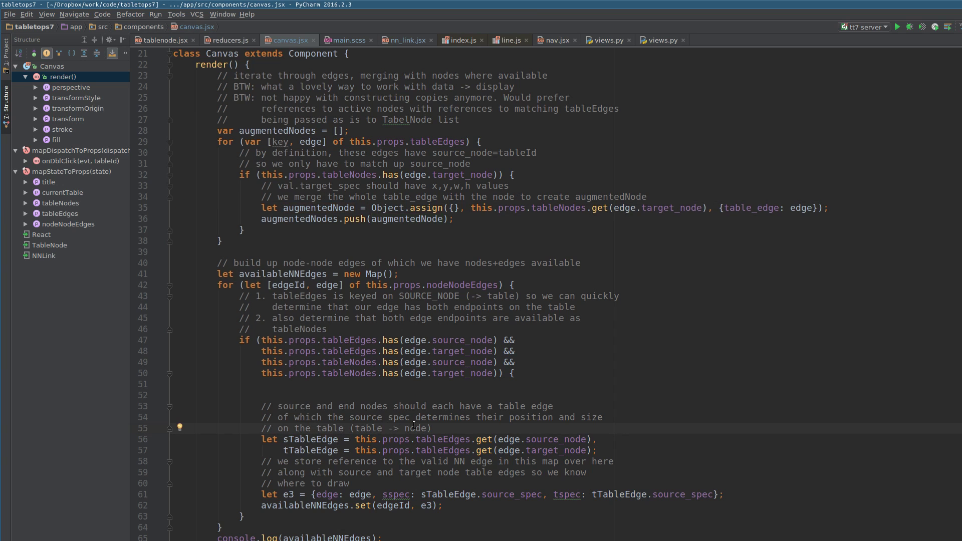
{"action": "key", "text": "ctrl+semicolon"}
{"action": "type", "text": "au"}
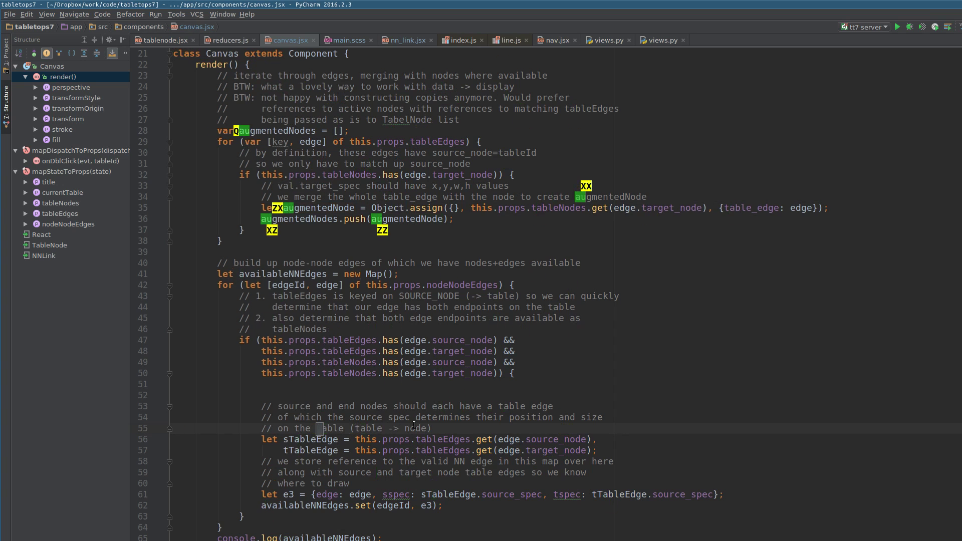
{"action": "type", "text": "zx"}
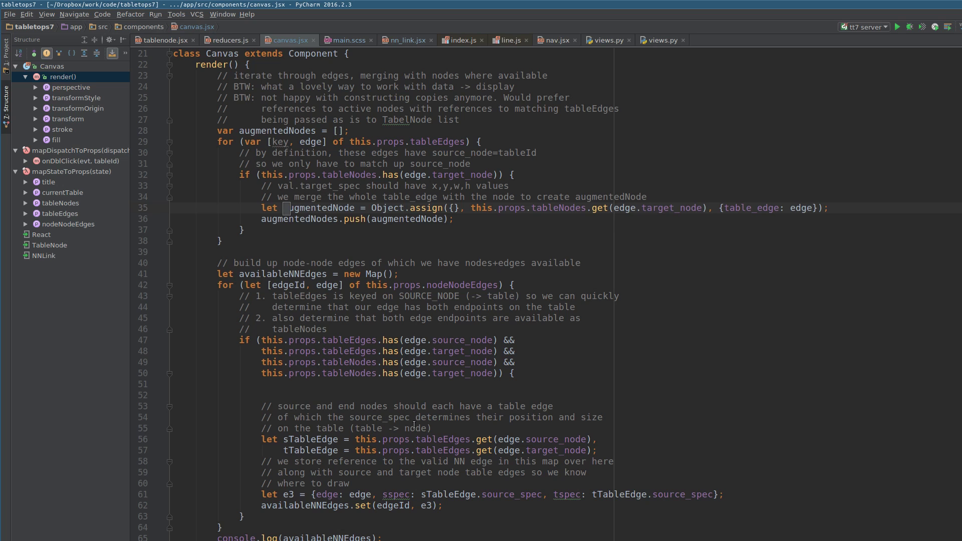
{"action": "key", "text": "ctrl+shift+semicolon"}
- Jump to line 57 start (TG), line 56 end (GG), then the for loop on line 42 (DD)
{"action": "key", "text": "t"}
{"action": "key", "text": "g"}
{"action": "key", "text": "ctrl+shift+semicolon"}
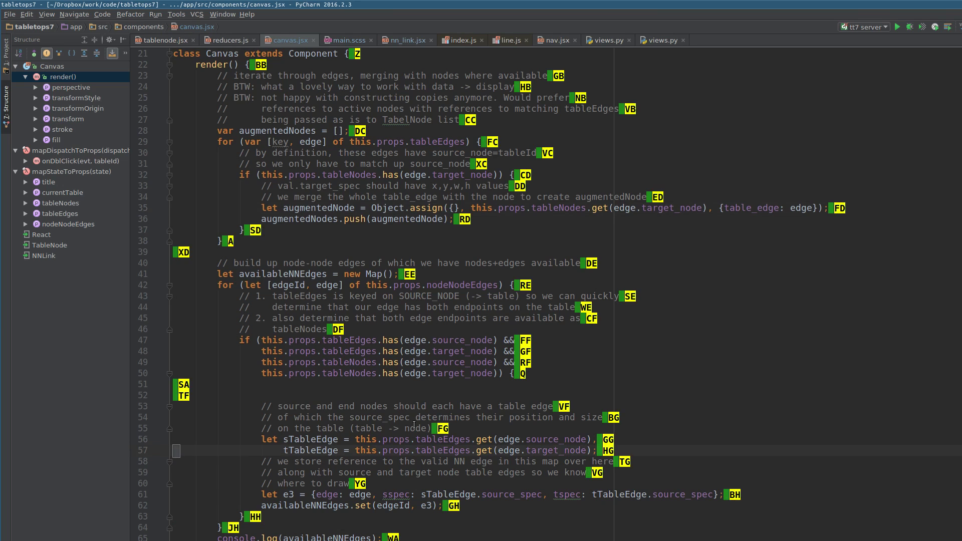
{"action": "key", "text": "g"}
{"action": "key", "text": "g"}
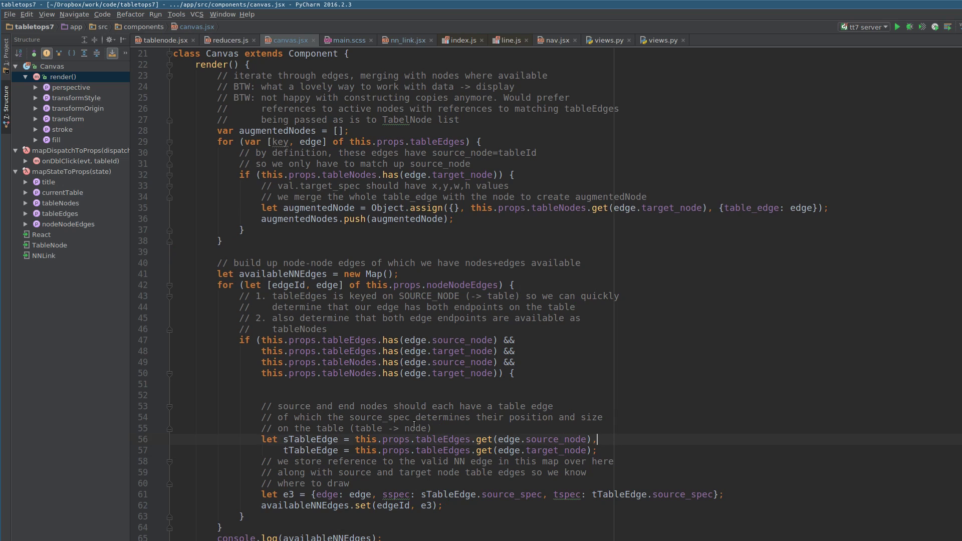
{"action": "key", "text": "ctrl+shift+semicolon"}
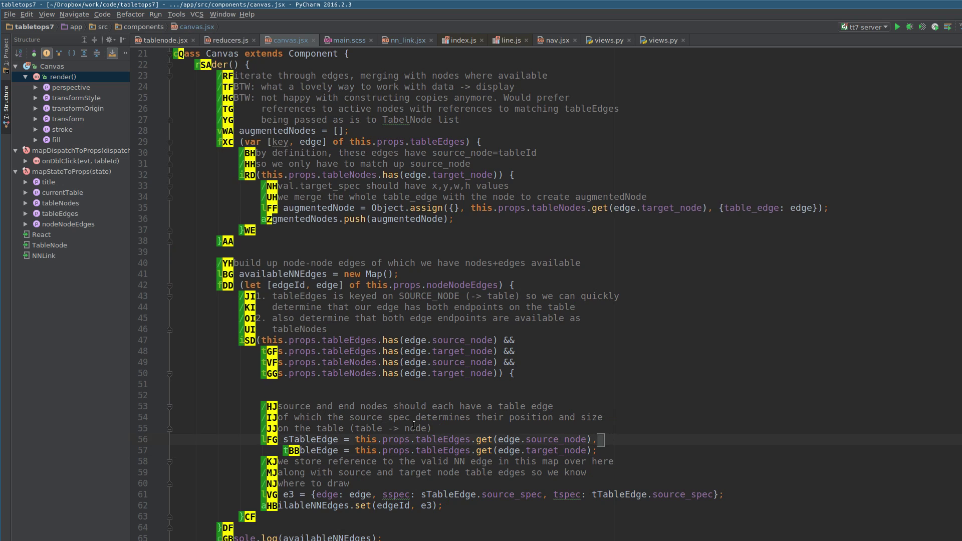
{"action": "key", "text": "d"}
{"action": "key", "text": "d"}
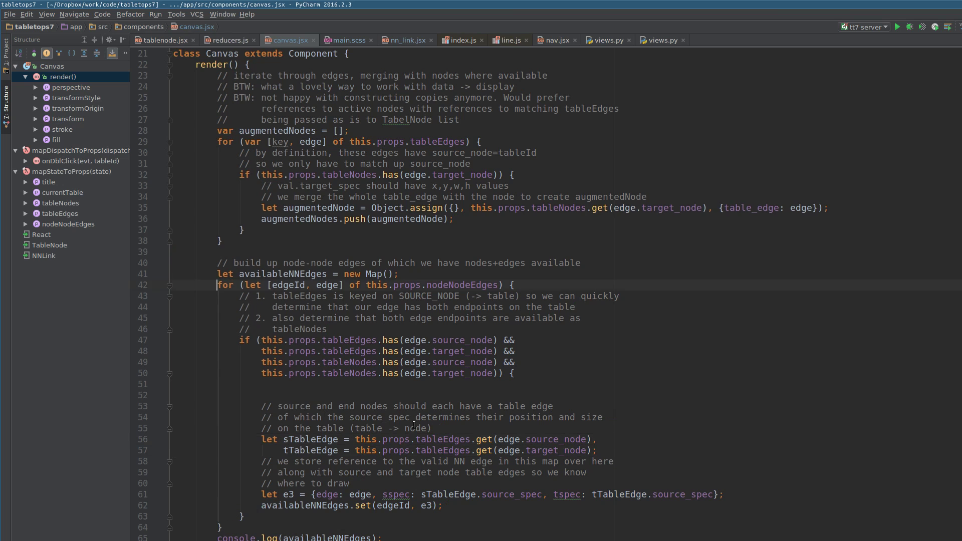
{"action": "key", "text": "Up"}
{"action": "key", "text": "Up"}
{"action": "type", "text": "tab"}
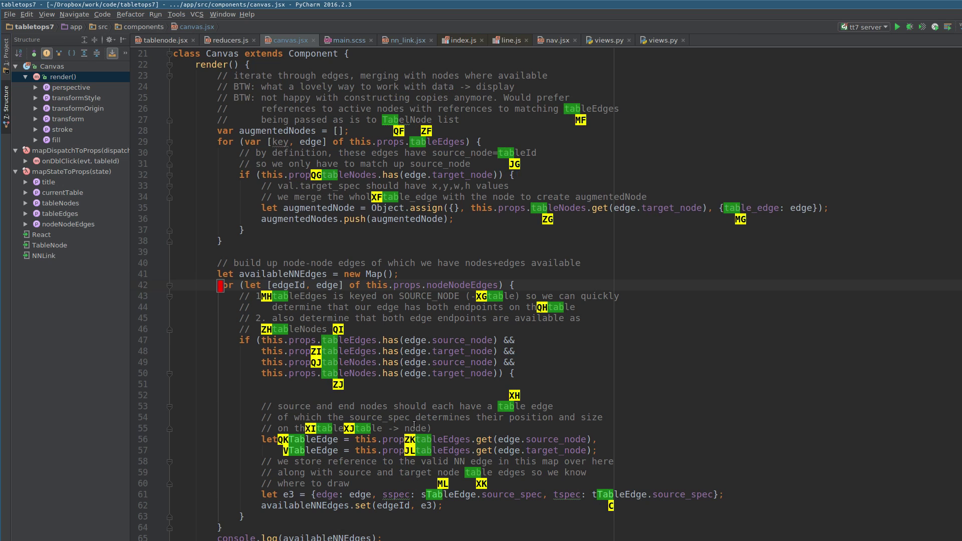
{"action": "type", "text": "zk"}
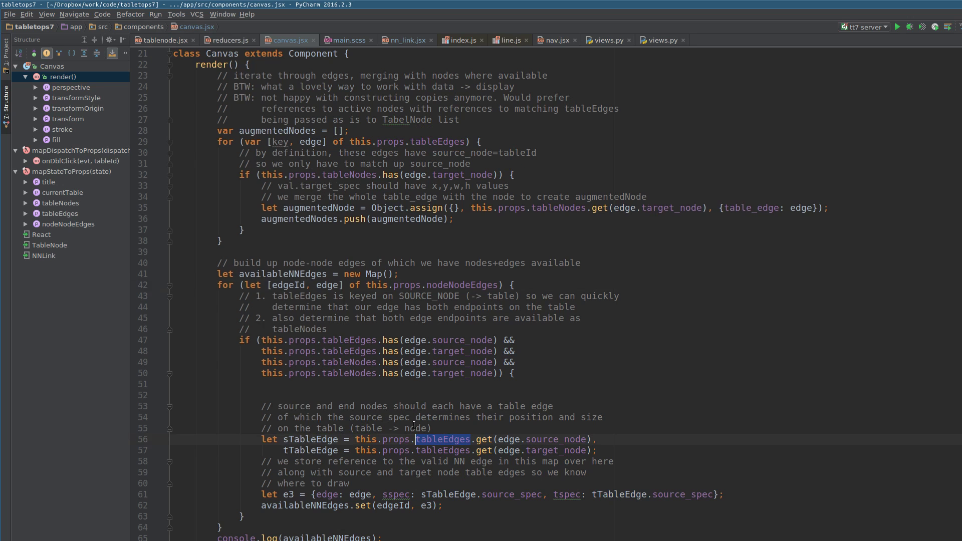